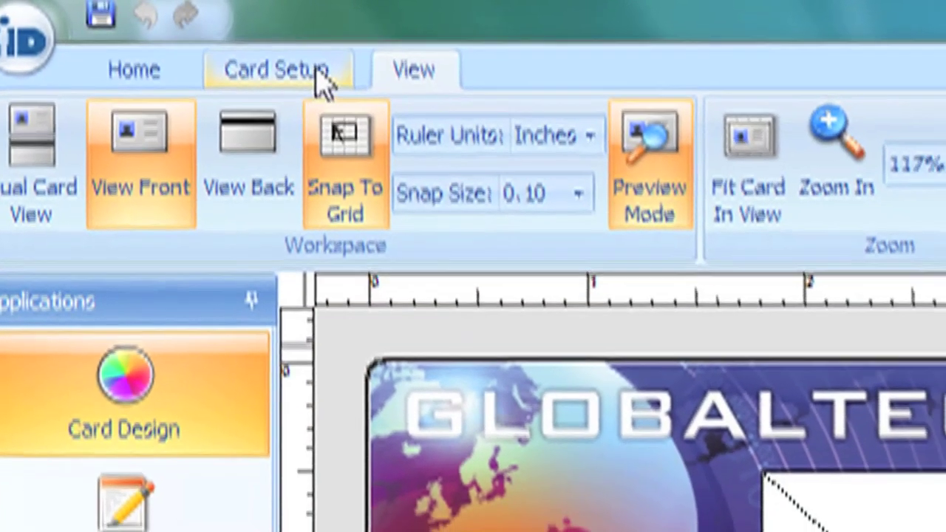
Check the card setup, then pick the Data Field tool from the Home ribbon.
click(319, 74)
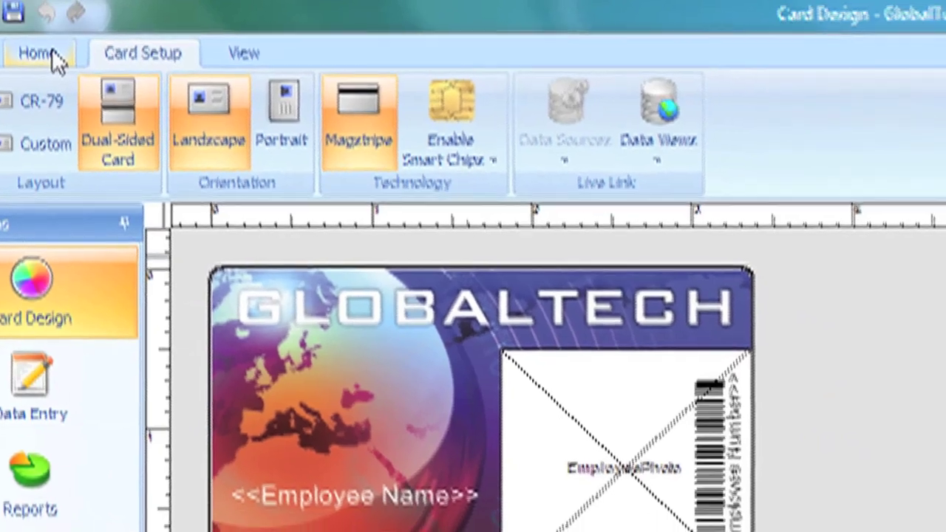
click(89, 59)
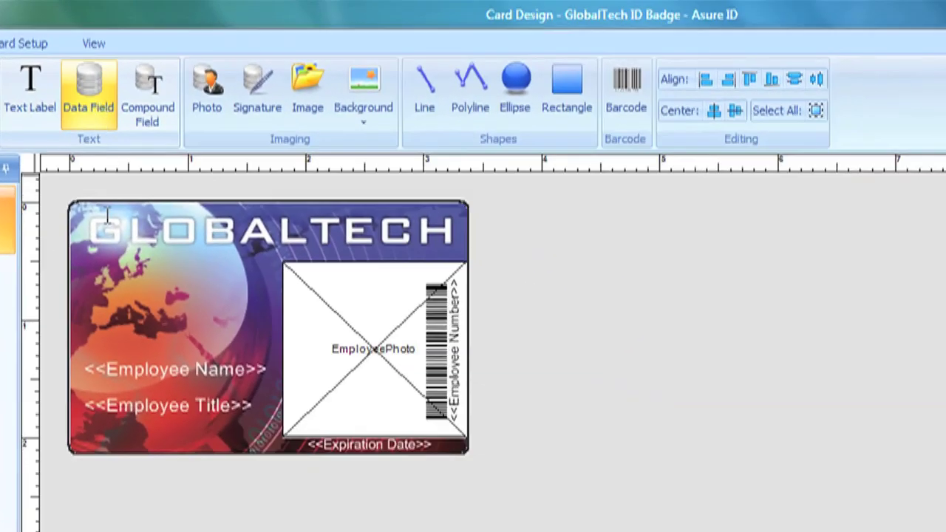
click(169, 100)
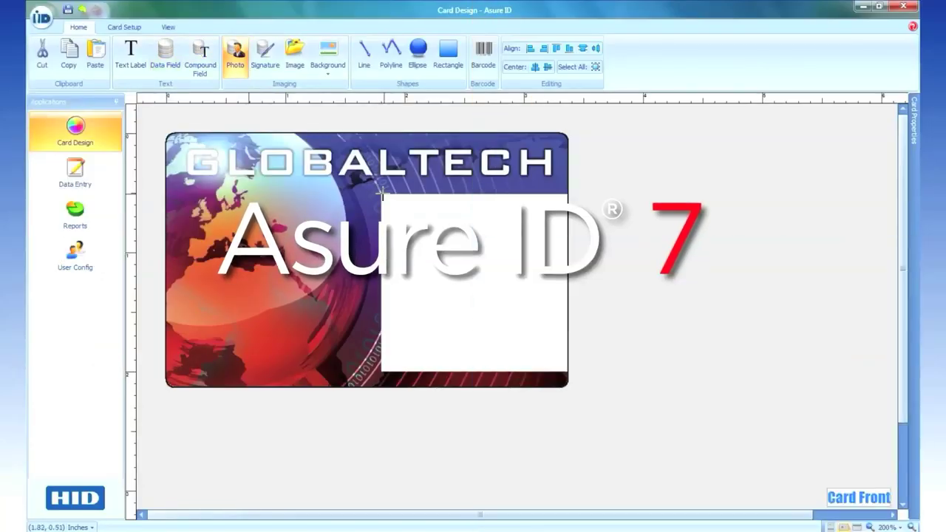
Drag a photo area over the white panel on the right side of the card.
drag(380, 194, 467, 264)
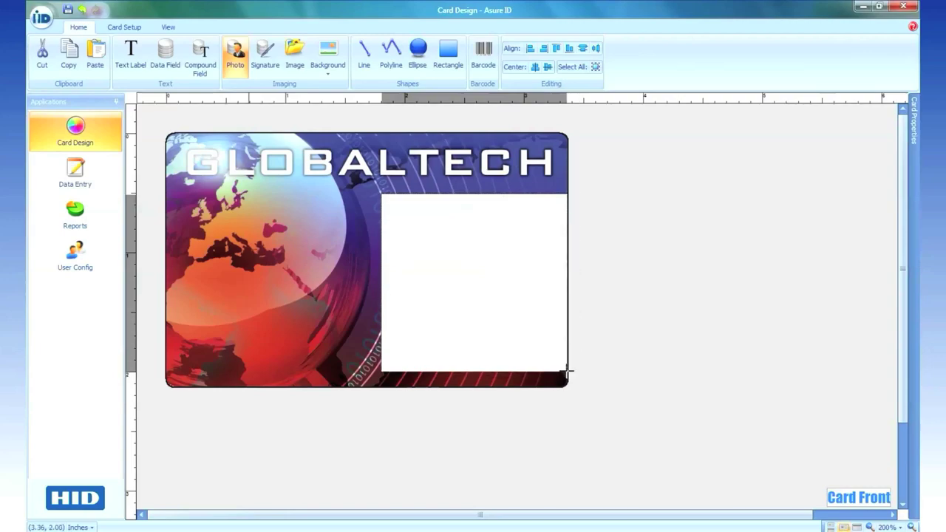
drag(569, 373, 569, 373)
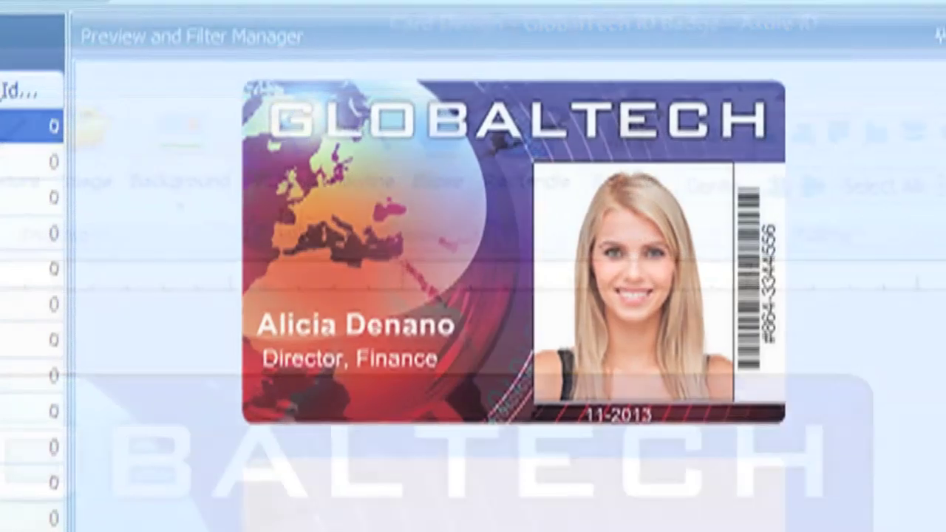
Step through records two to nine, previewing each employee's badge.
click(59, 160)
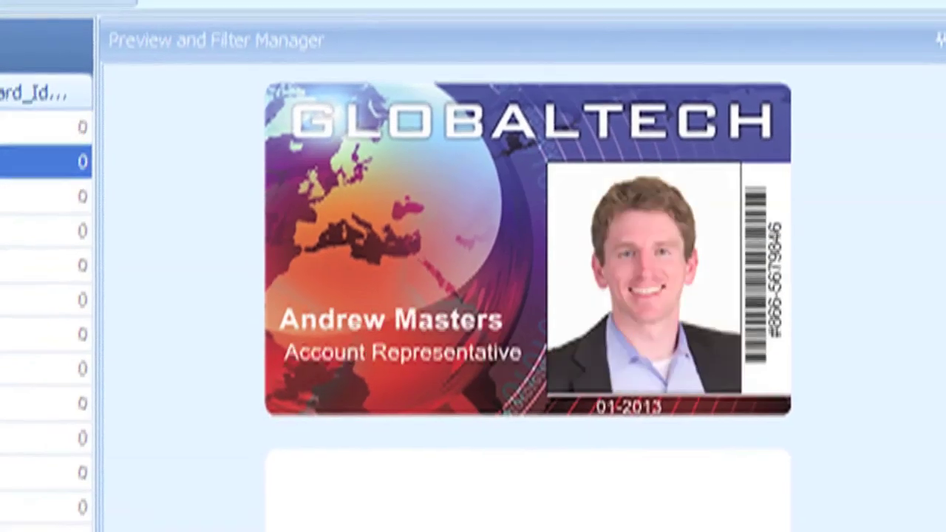
click(59, 193)
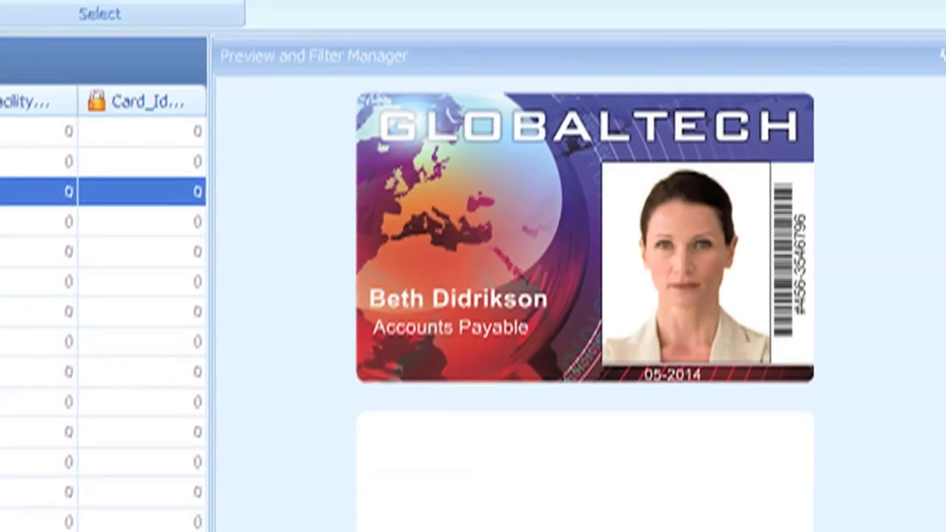
click(59, 219)
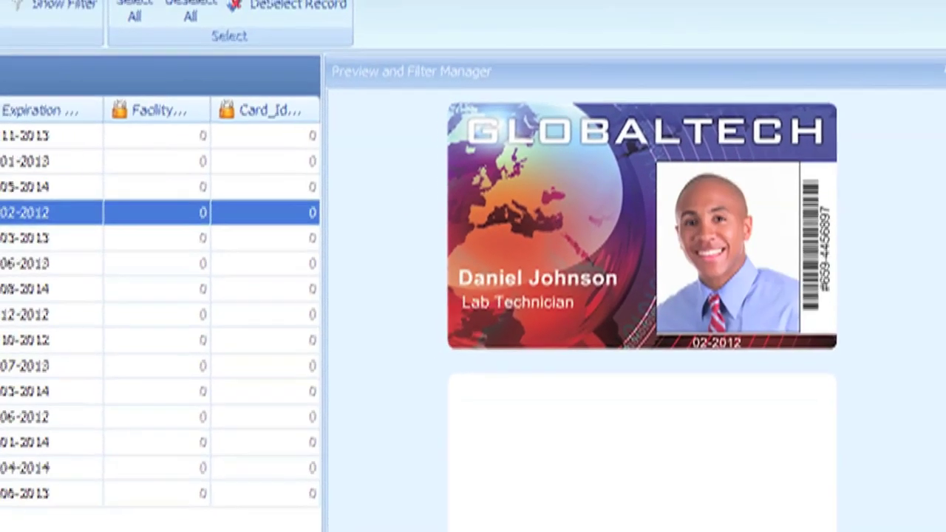
click(59, 234)
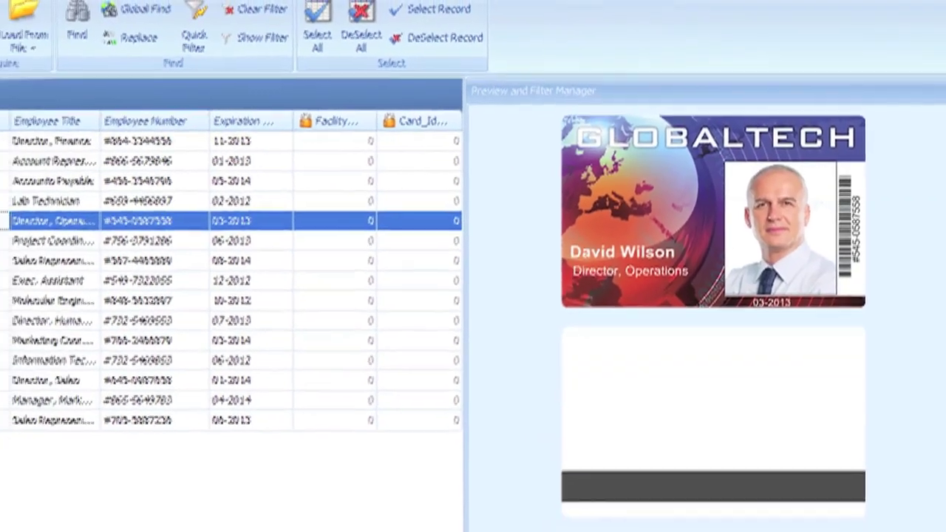
click(7, 240)
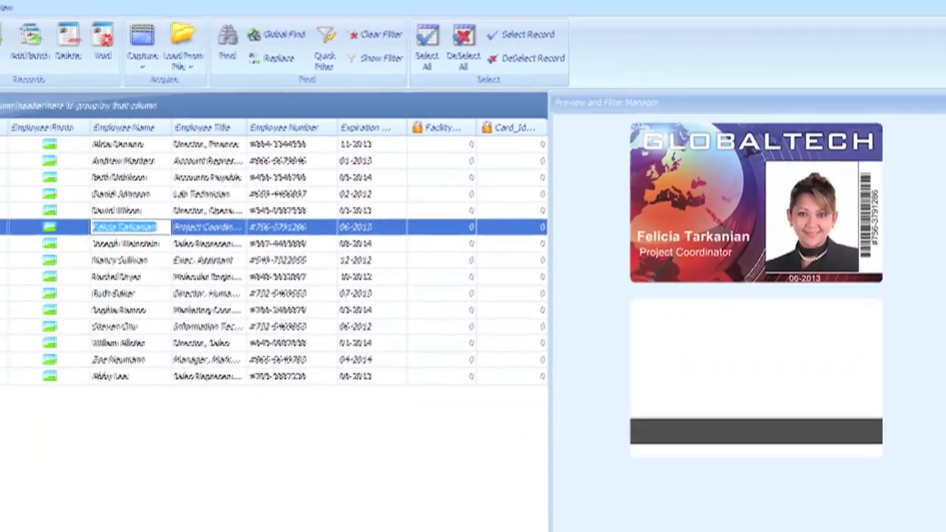
click(182, 237)
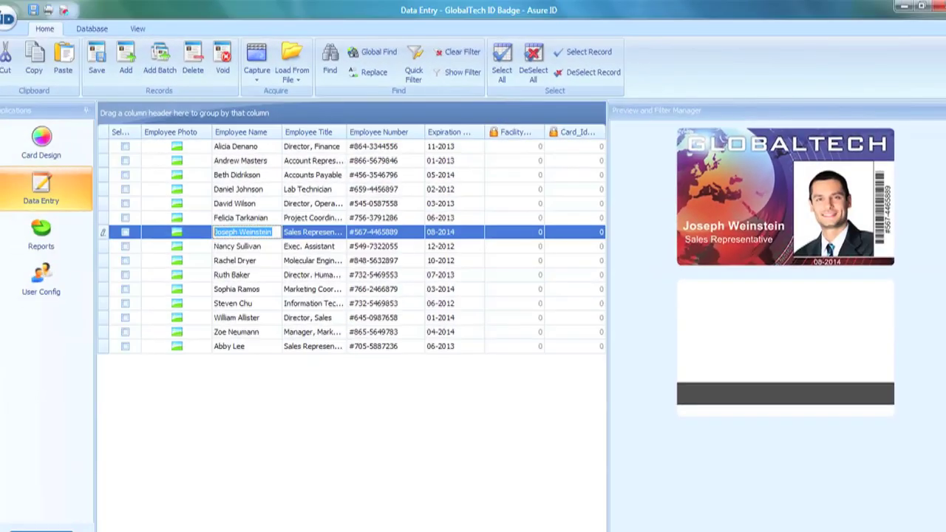
click(237, 246)
click(235, 260)
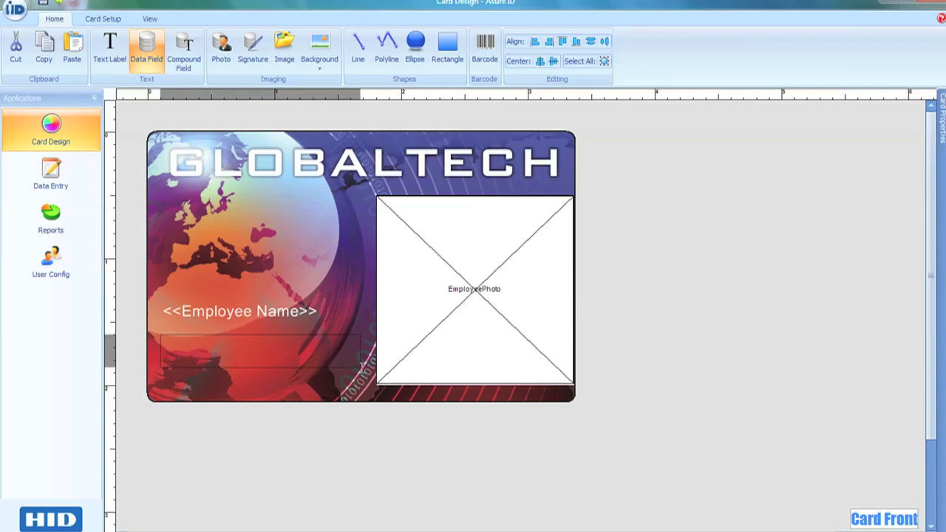
Draw a data field below the employee name and confirm it as Employee Title.
drag(160, 336, 363, 373)
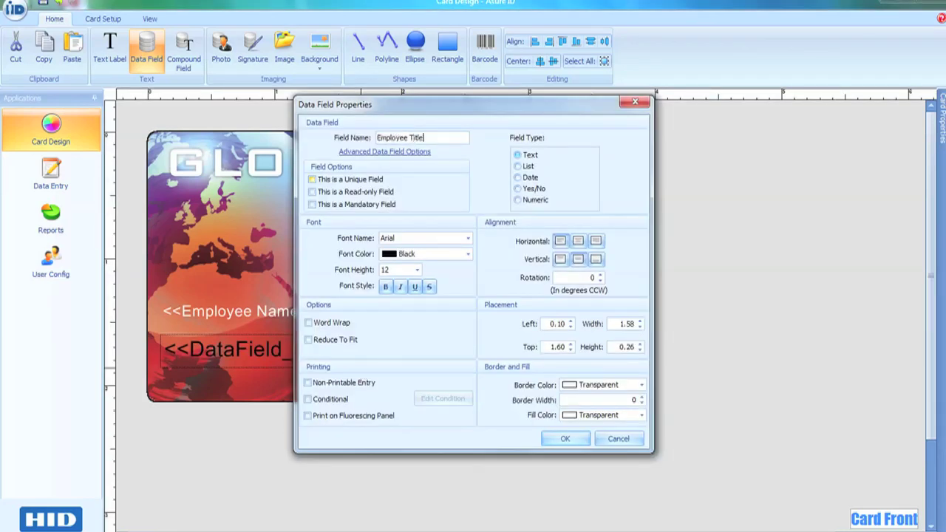
click(564, 438)
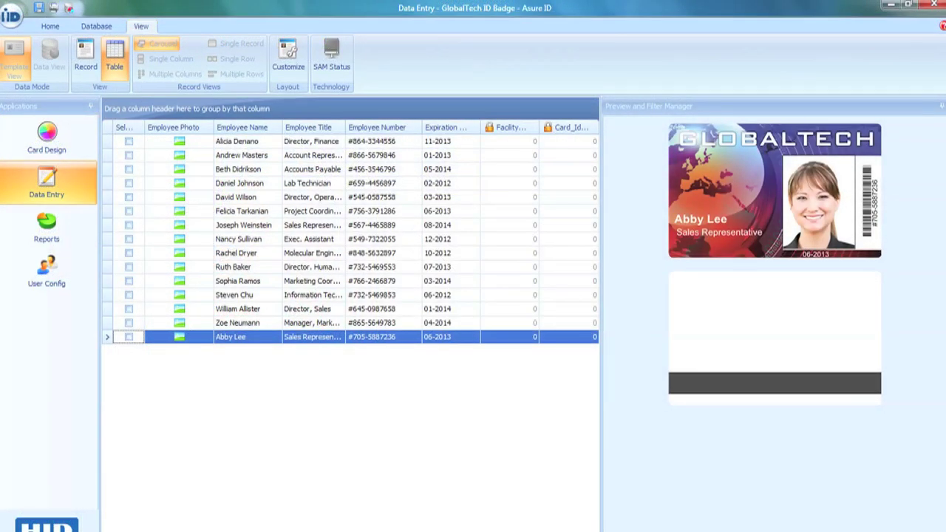
Add a blank employee record with Ctrl+N and open the record filter.
key(ctrl+n)
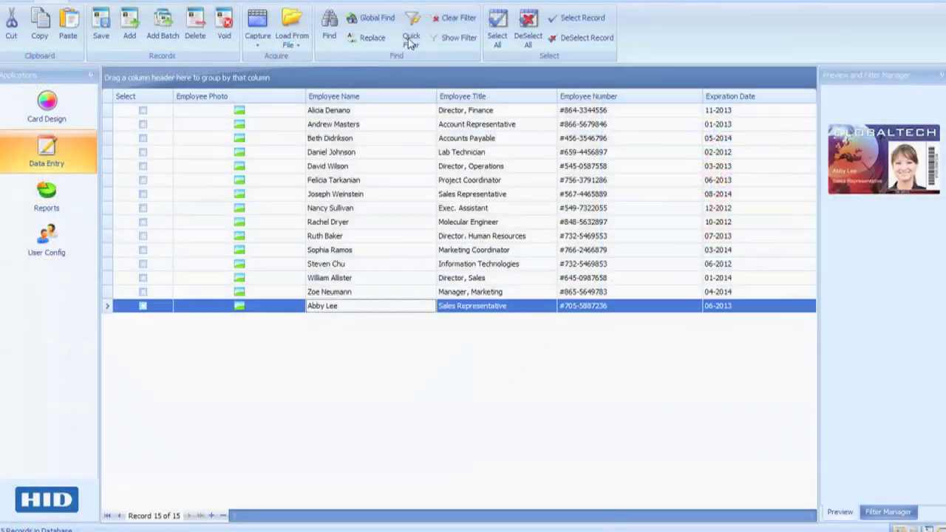
click(411, 41)
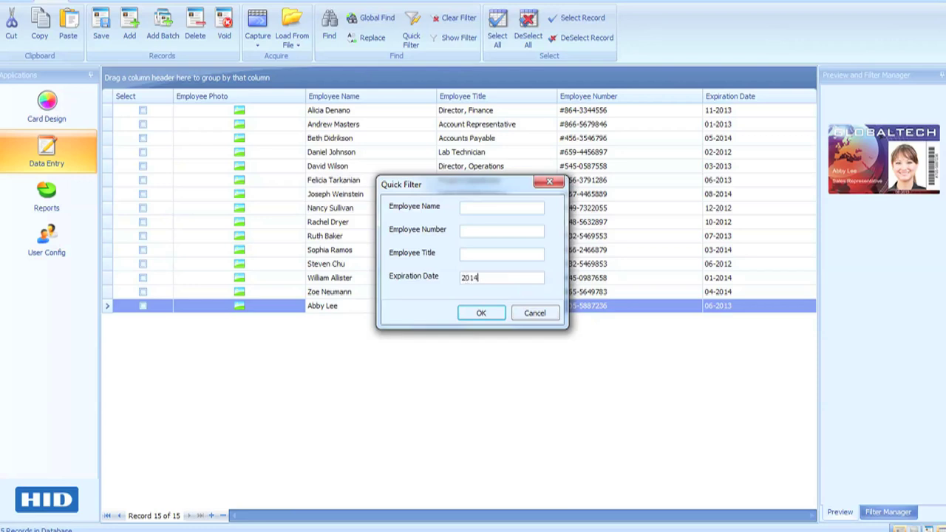
Apply the Quick Filter so only records expiring in 2014 remain.
click(481, 313)
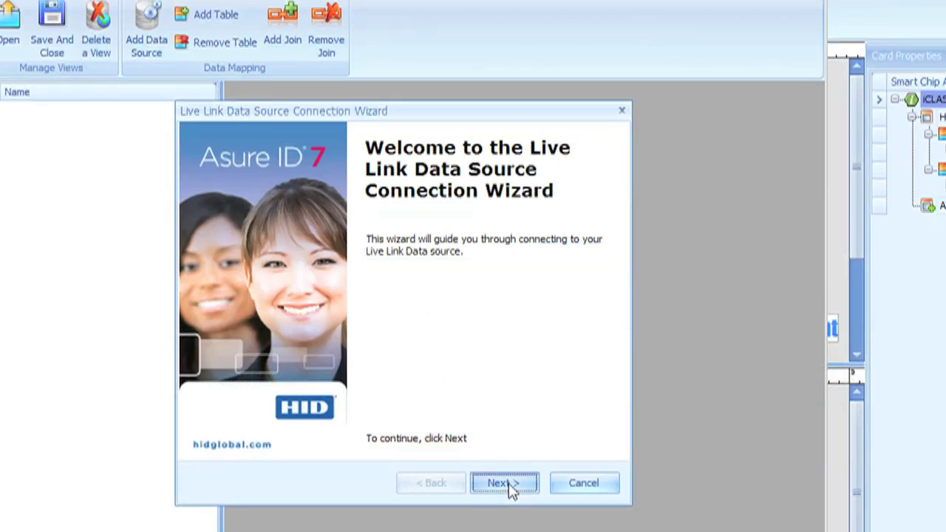
Choose Microsoft SQL Server as the Live Link database type and continue to its connection settings.
click(503, 482)
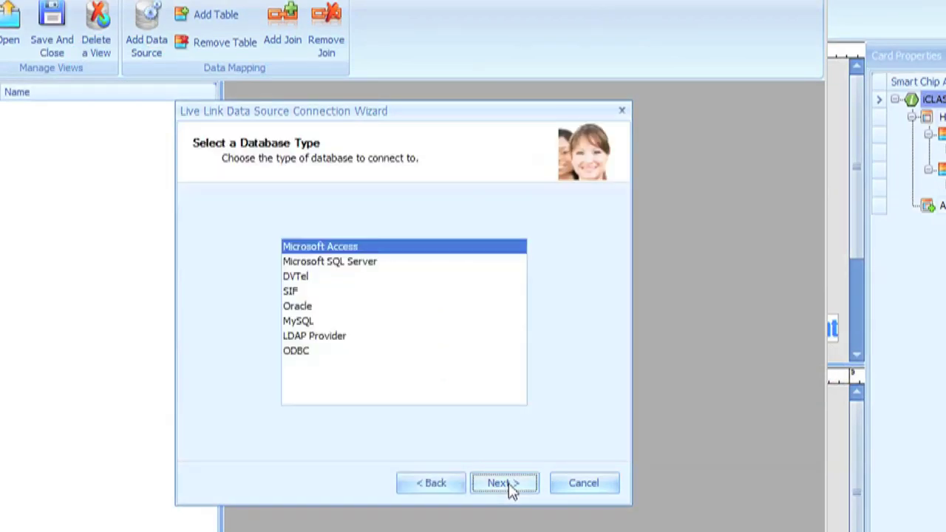
click(323, 263)
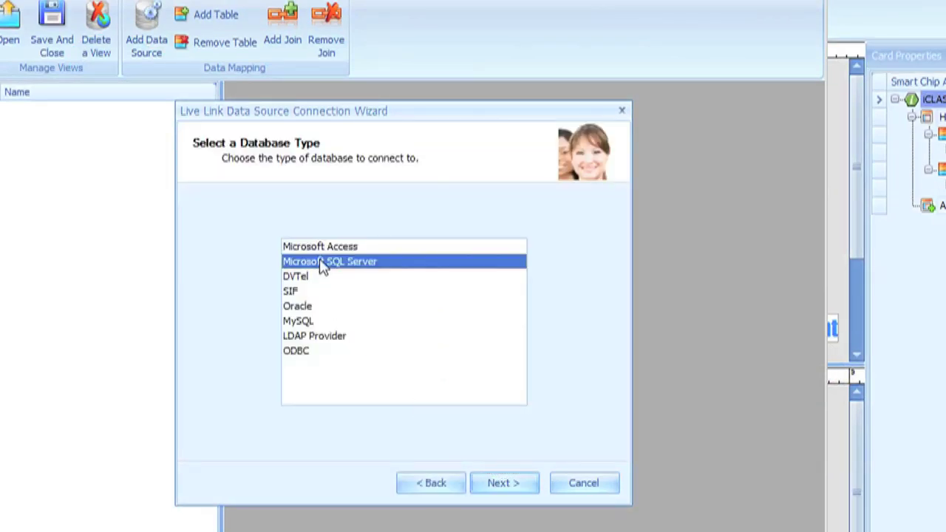
click(502, 483)
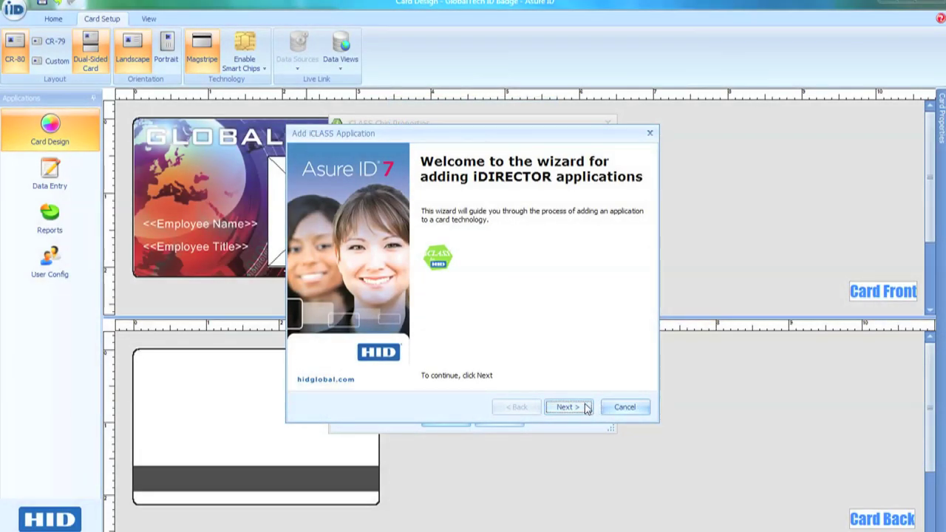
Add the HID Access Control Application (Read) to the card and start a Command Line smart chip setup.
click(566, 407)
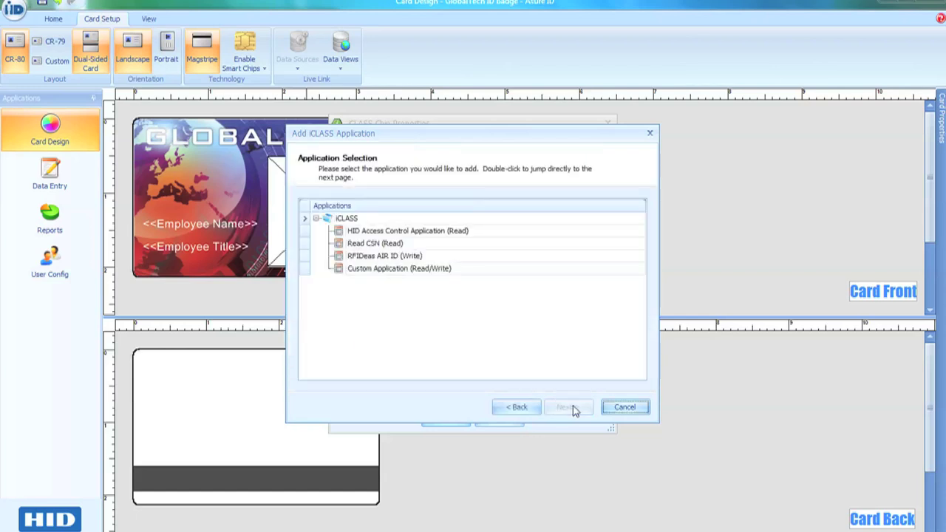
click(398, 232)
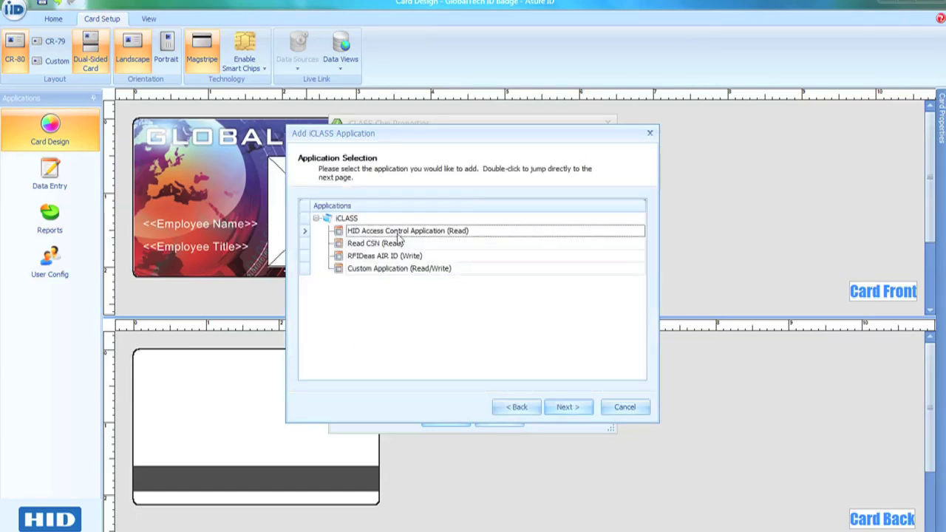
click(573, 407)
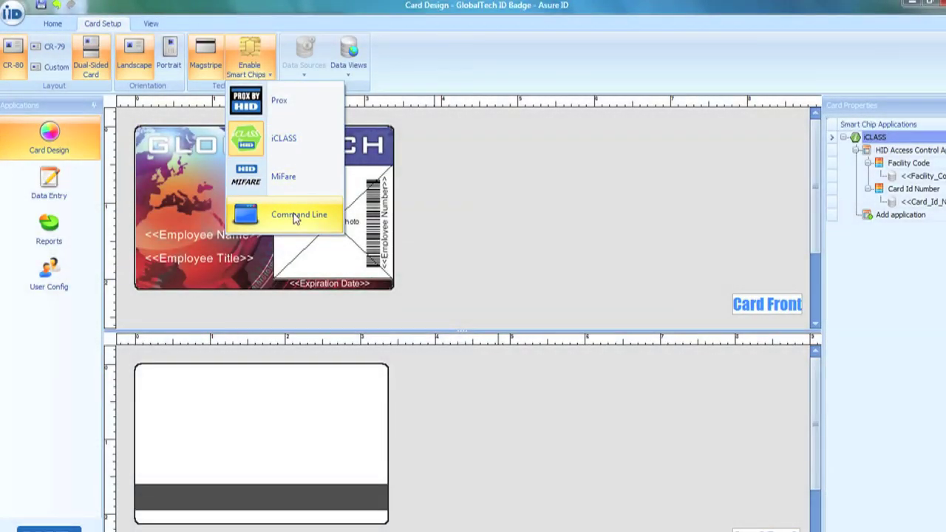
click(295, 216)
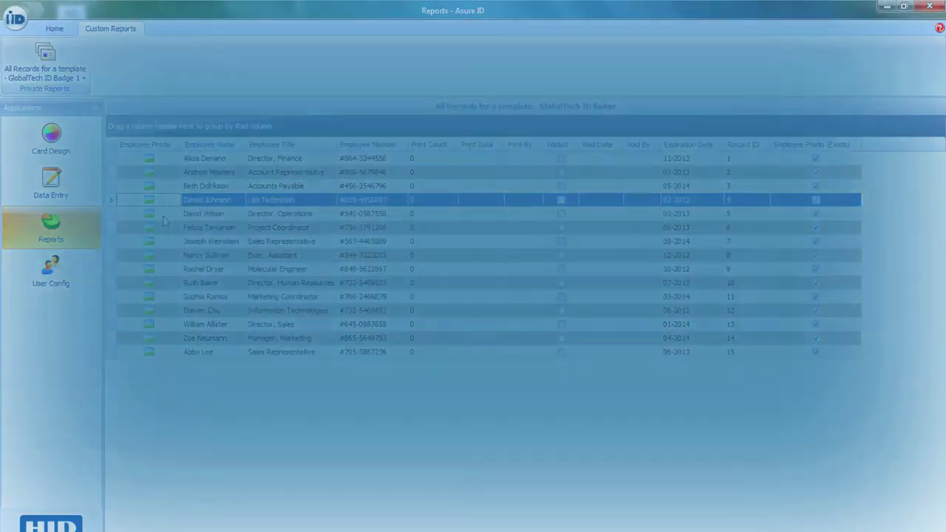
click(168, 215)
click(164, 228)
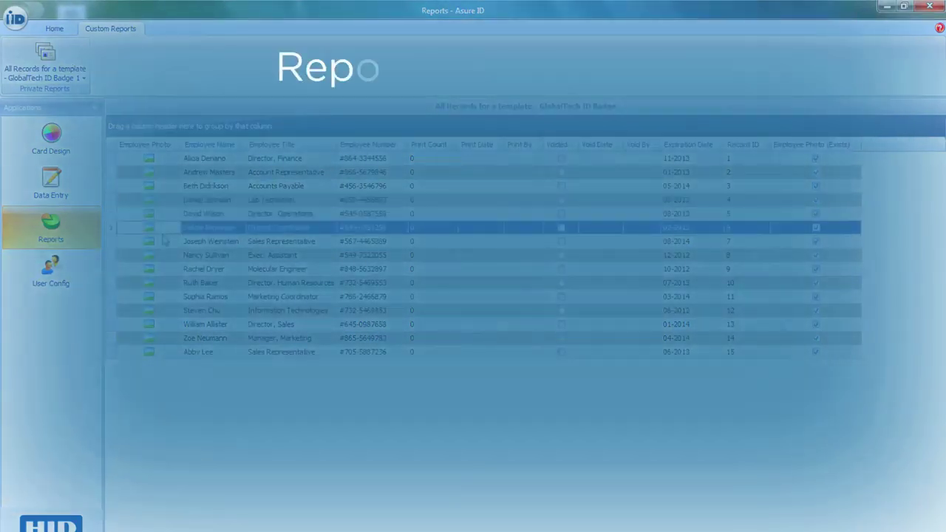
click(165, 243)
click(166, 256)
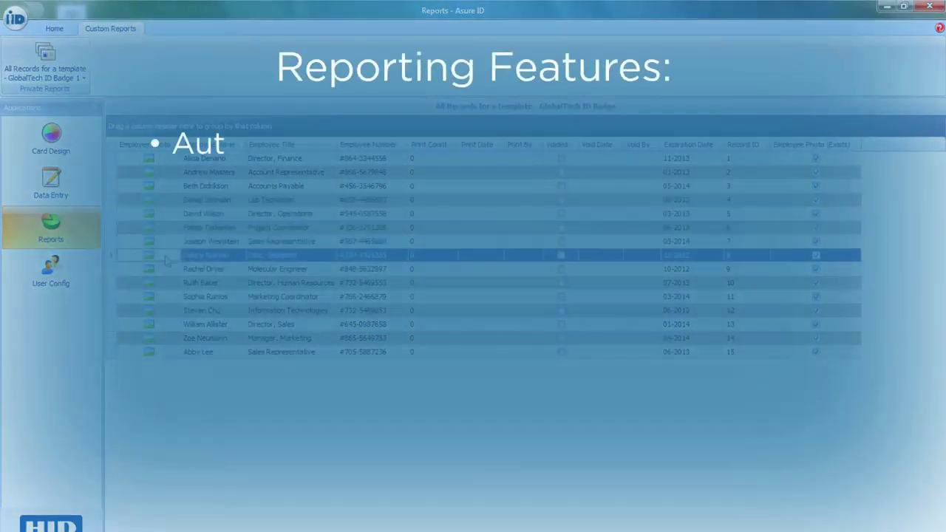
click(166, 271)
click(165, 285)
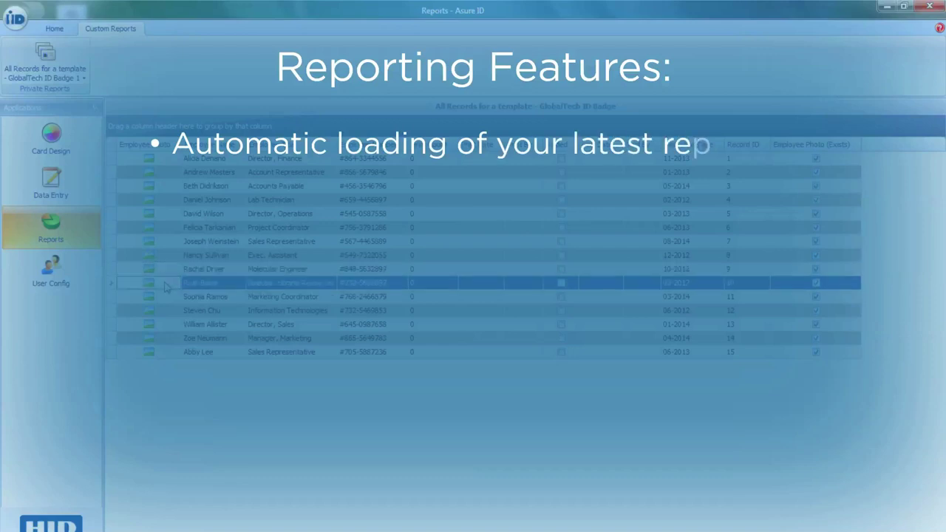
click(166, 298)
click(164, 315)
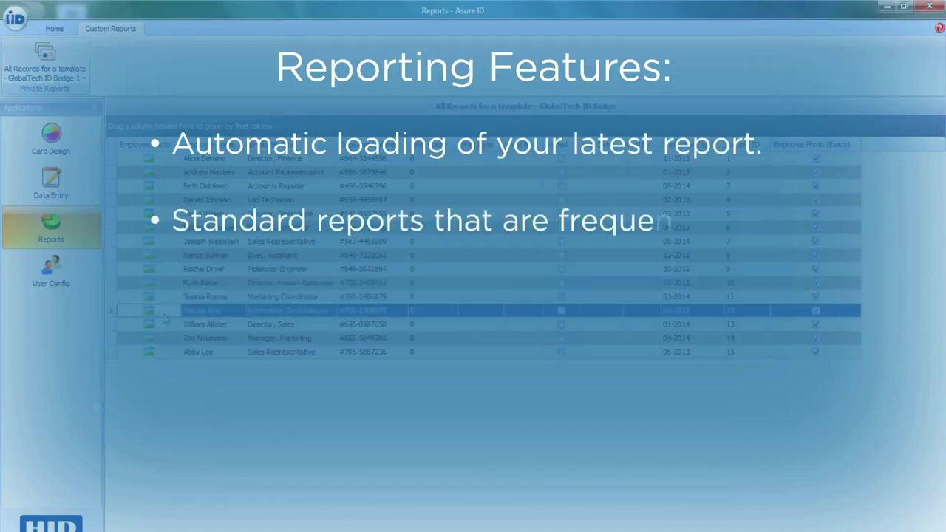